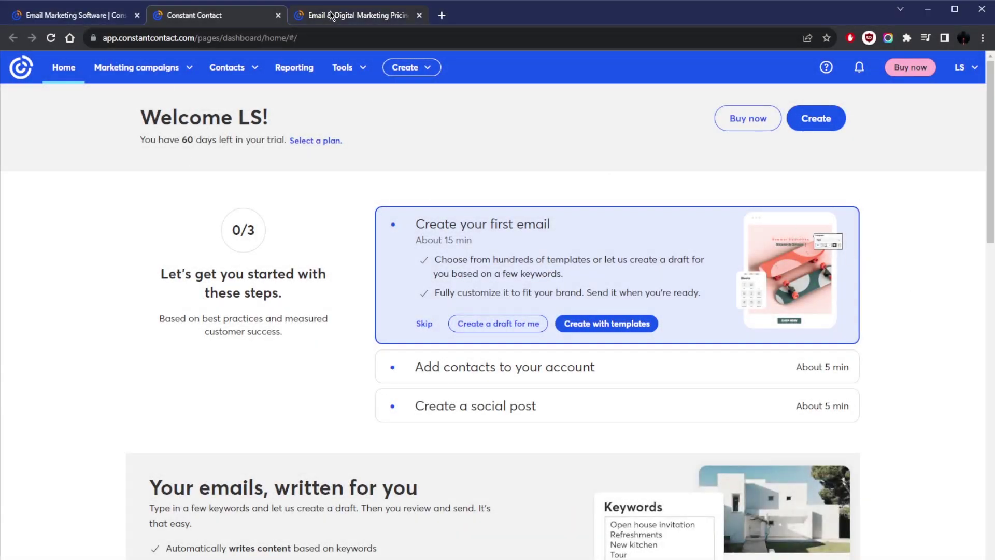
- View the Pricing plans, then return to the account dashboard and scroll through it
{"action": "left_click", "coordinate": [336, 9]}
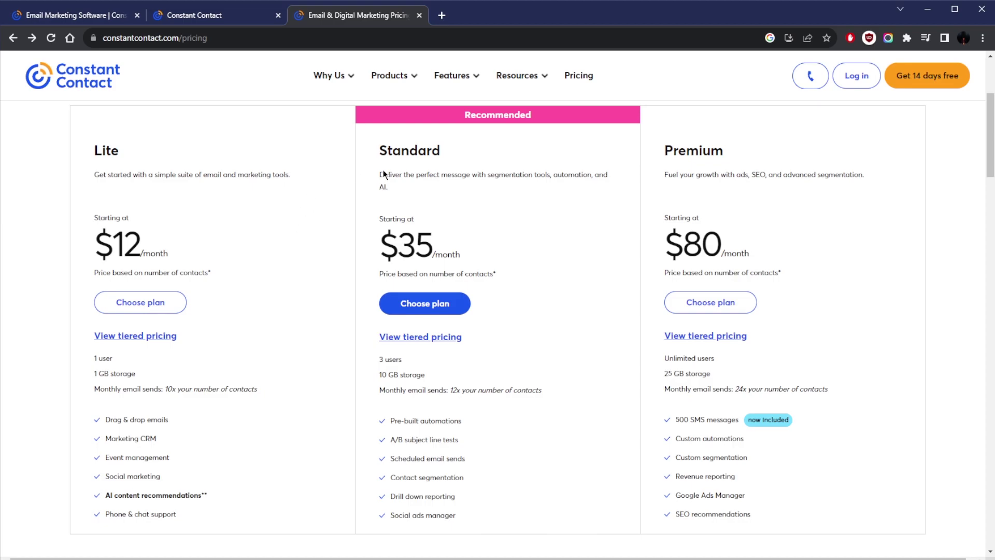
{"action": "left_click", "coordinate": [80, 20]}
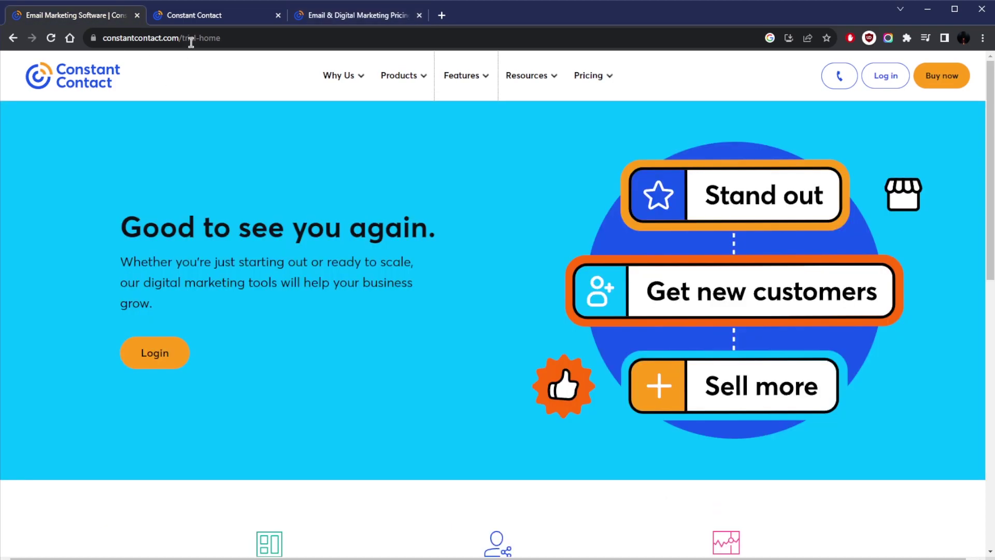
{"action": "left_click", "coordinate": [210, 18]}
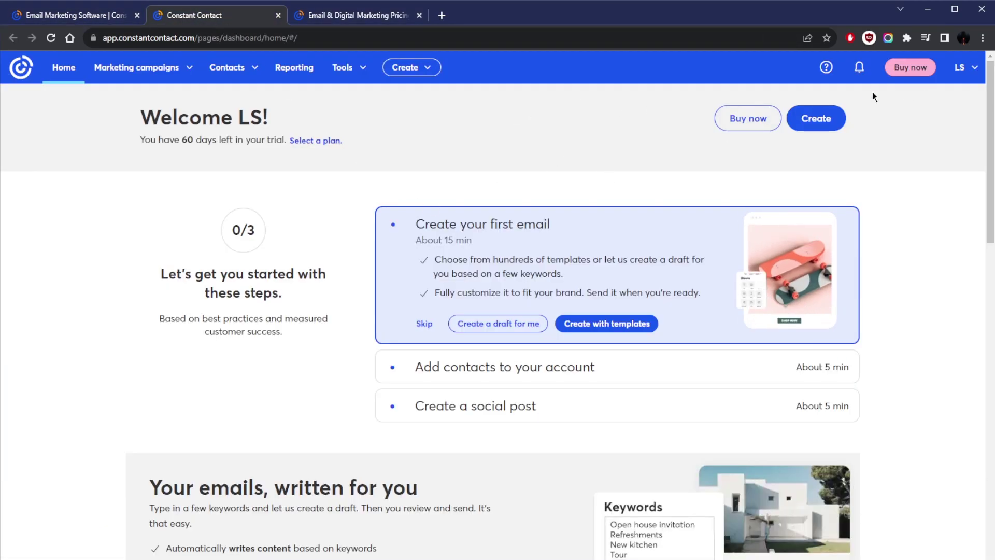
{"action": "scroll", "coordinate": [308, 268], "scroll_direction": "down", "scroll_amount": 5}
{"action": "scroll", "coordinate": [307, 268], "scroll_direction": "up", "scroll_amount": 5}
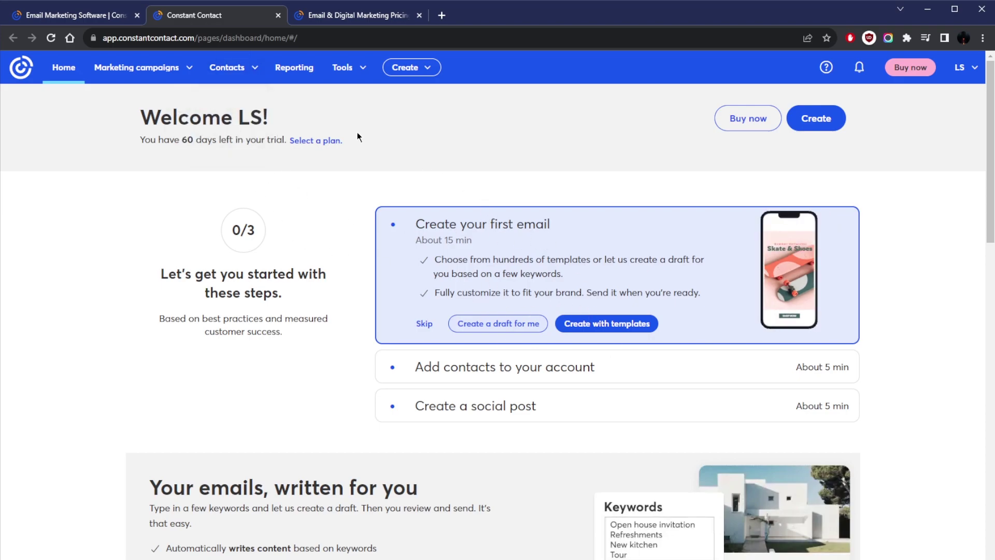
{"action": "scroll", "coordinate": [355, 213], "scroll_direction": "down", "scroll_amount": 5}
- In the Add contacts dialog, review the Integrations list of contact apps, then close it
{"action": "scroll", "coordinate": [384, 306], "scroll_direction": "up", "scroll_amount": 5}
{"action": "left_click", "coordinate": [394, 366]}
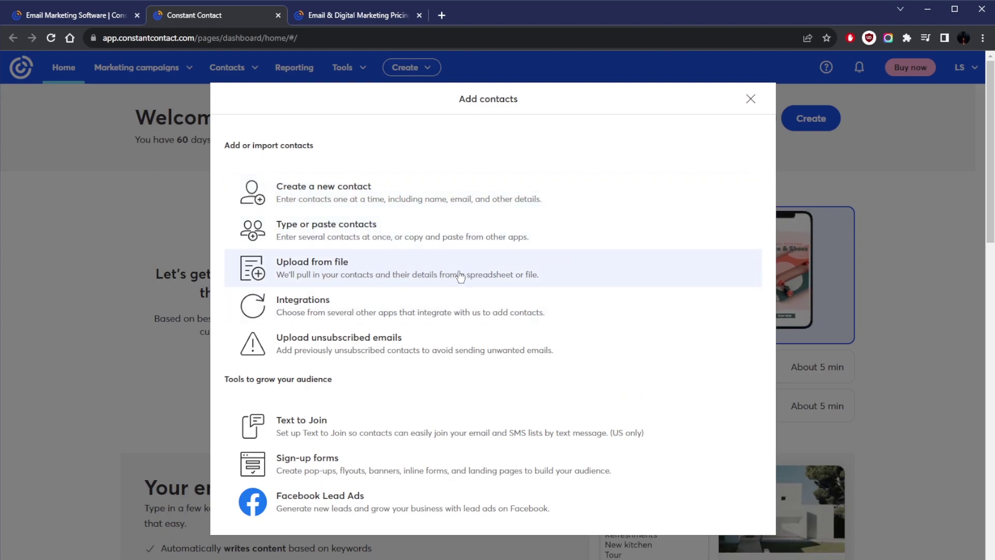
{"action": "left_click", "coordinate": [331, 316]}
{"action": "scroll", "coordinate": [377, 350], "scroll_direction": "down", "scroll_amount": 3}
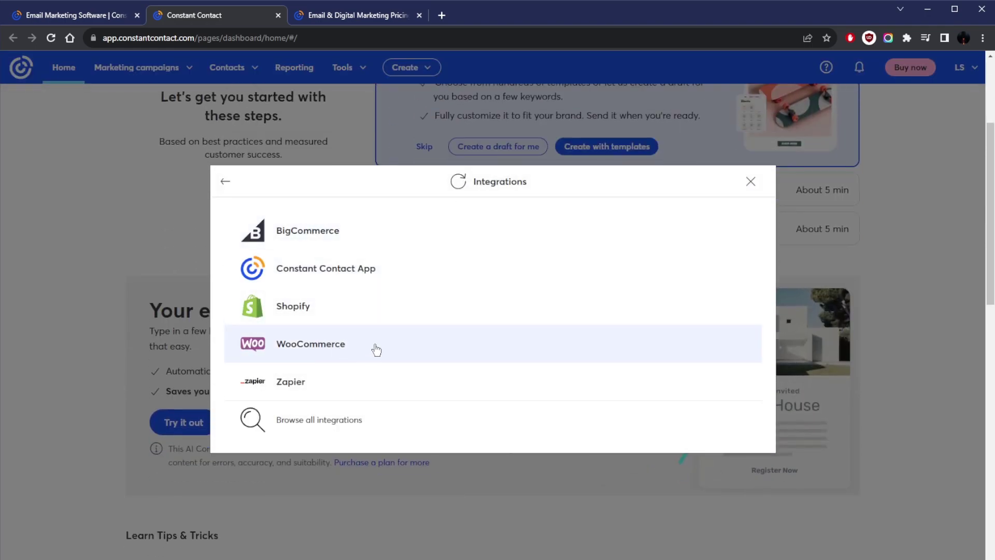
{"action": "scroll", "coordinate": [363, 342], "scroll_direction": "up", "scroll_amount": 3}
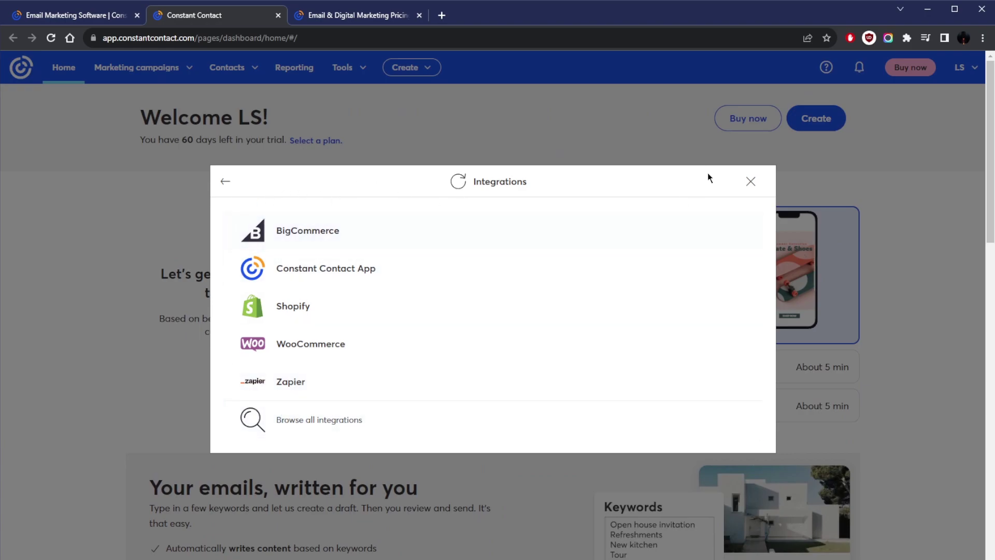
{"action": "left_click", "coordinate": [752, 180]}
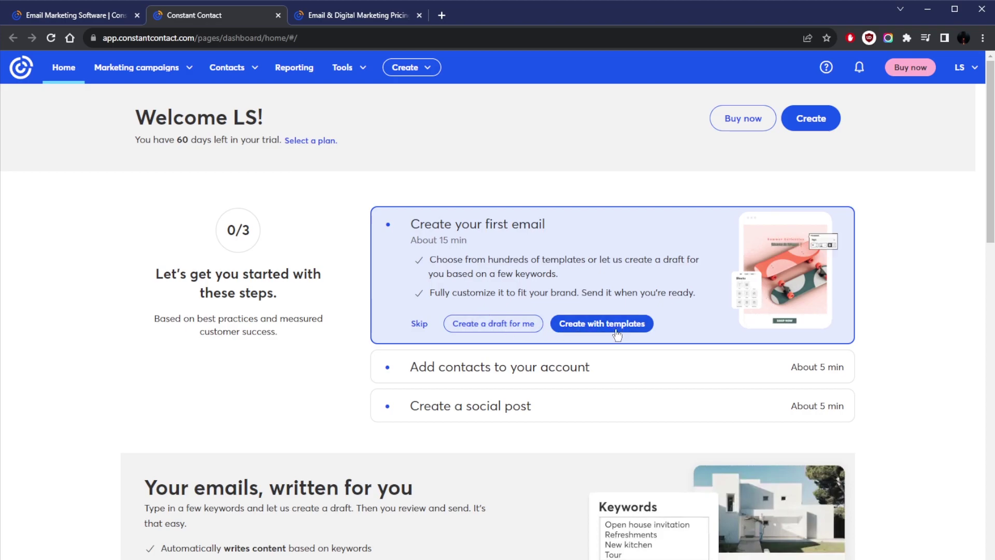
- Start a new email from templates and filter the gallery to Announcement templates
{"action": "left_click", "coordinate": [591, 326]}
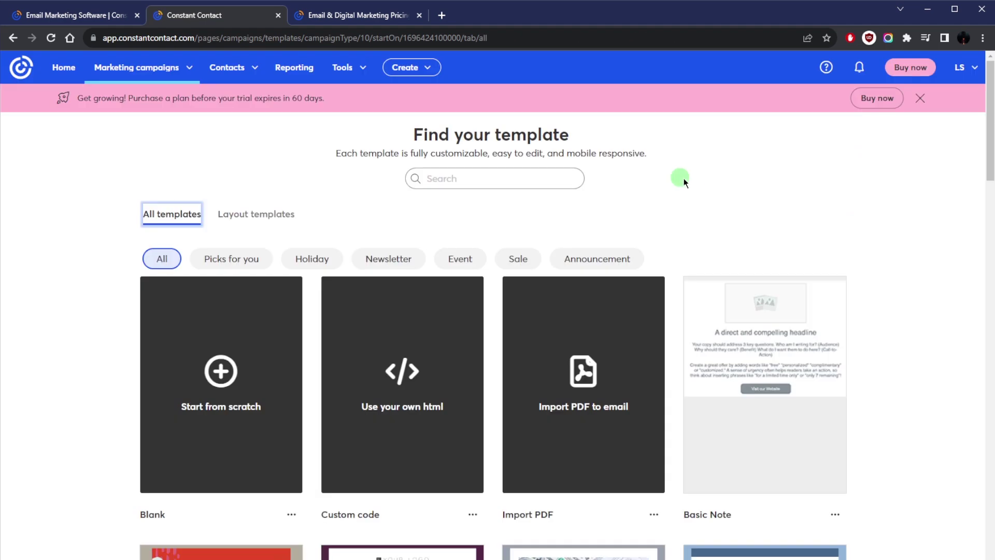
{"action": "scroll", "coordinate": [694, 184], "scroll_direction": "down", "scroll_amount": 1}
{"action": "mouse_move", "coordinate": [588, 252]}
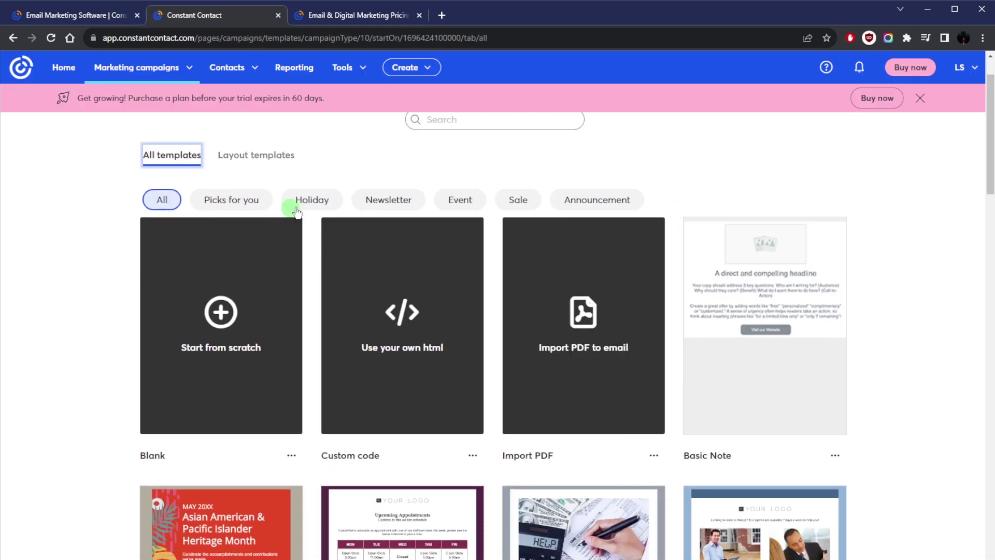
{"action": "mouse_move", "coordinate": [444, 238]}
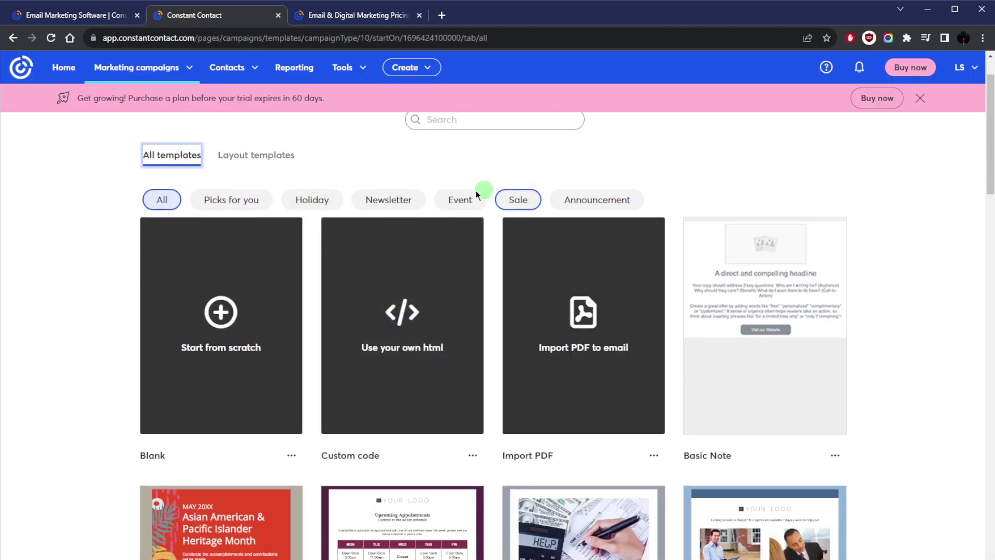
{"action": "left_click", "coordinate": [586, 202]}
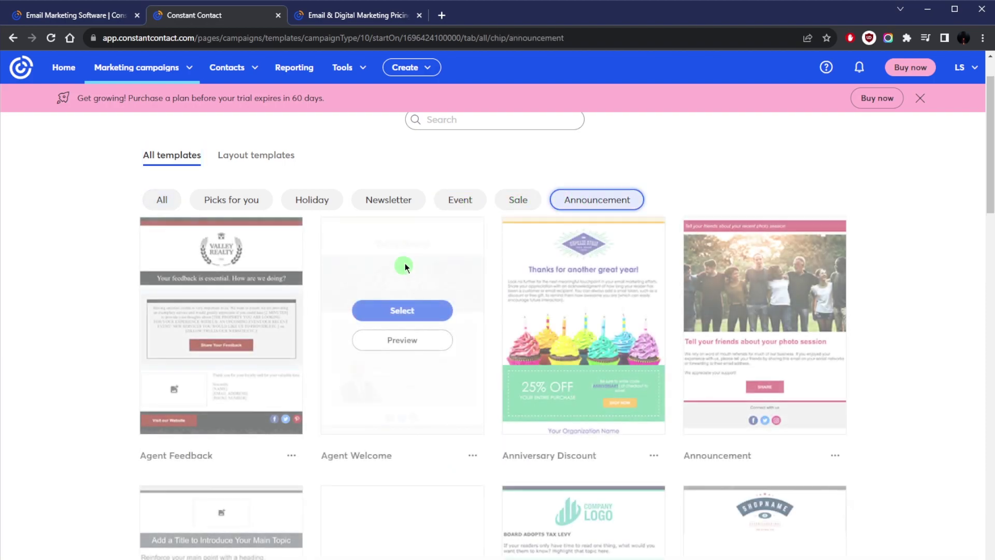
{"action": "scroll", "coordinate": [959, 213], "scroll_direction": "down", "scroll_amount": 5}
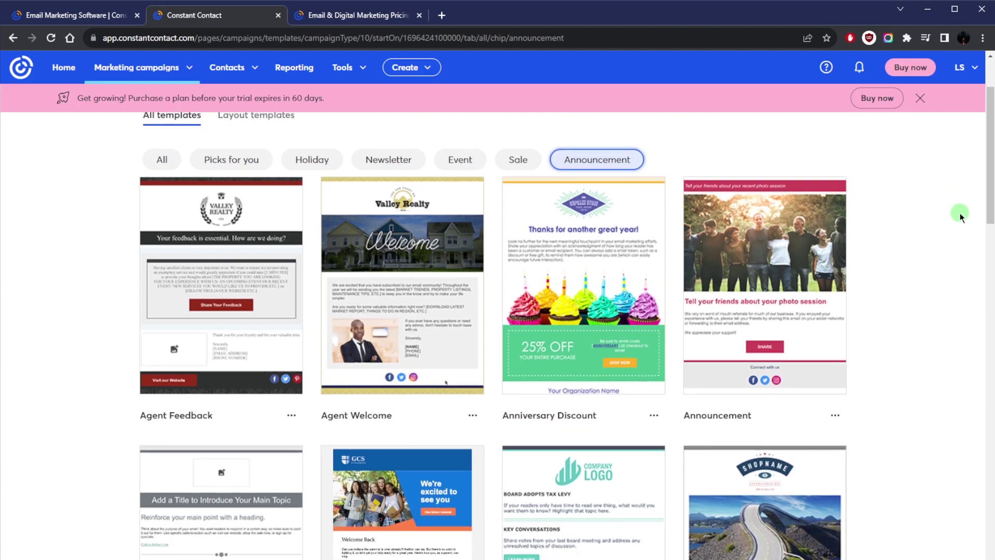
{"action": "scroll", "coordinate": [915, 366], "scroll_direction": "up", "scroll_amount": 6}
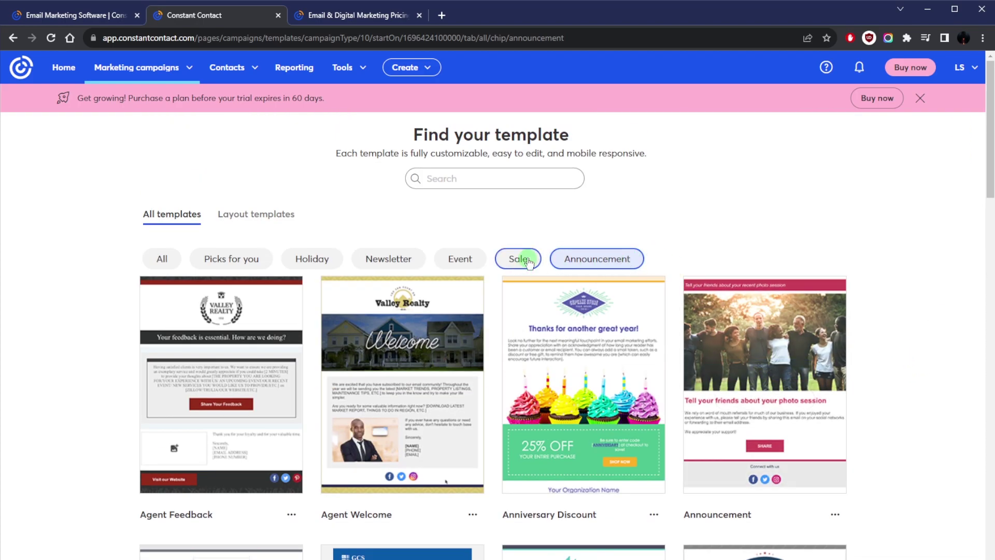
- Filter to Sale templates, then switch to the Layout templates
{"action": "left_click", "coordinate": [500, 262]}
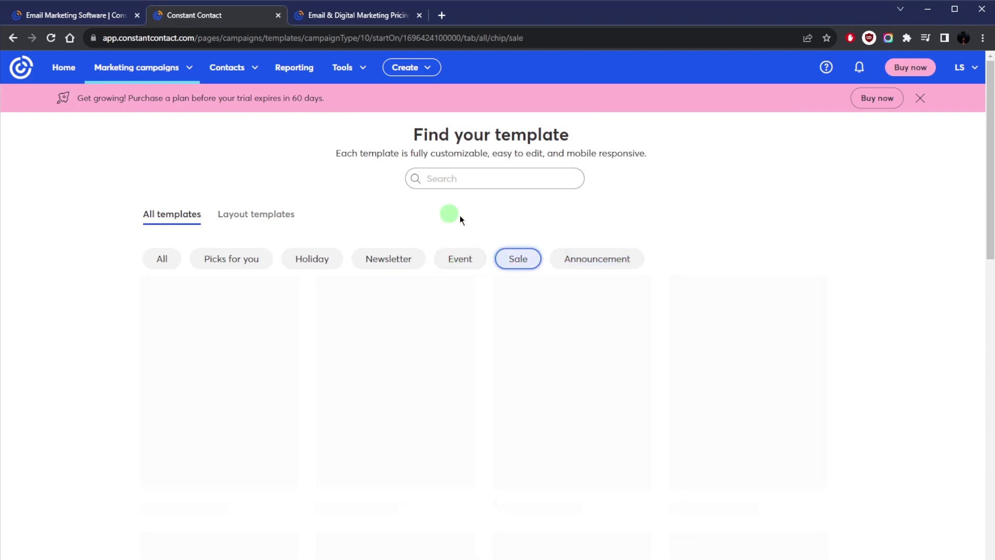
{"action": "scroll", "coordinate": [786, 239], "scroll_direction": "down", "scroll_amount": 2}
{"action": "scroll", "coordinate": [240, 209], "scroll_direction": "up", "scroll_amount": 2}
{"action": "left_click", "coordinate": [240, 212]}
{"action": "scroll", "coordinate": [534, 278], "scroll_direction": "down", "scroll_amount": 12}
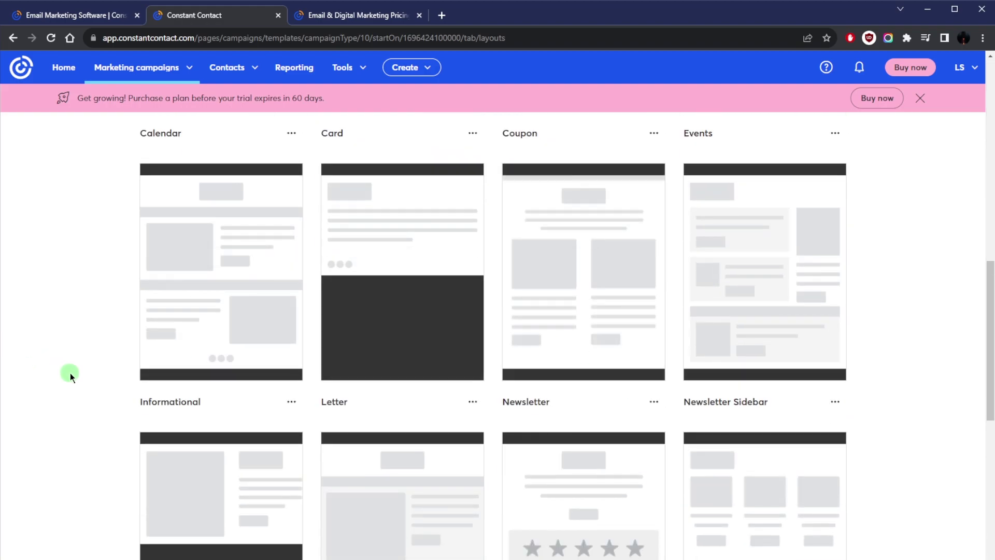
- Scroll through the Layout templates to look over the designs
{"action": "scroll", "coordinate": [76, 376], "scroll_direction": "down", "scroll_amount": 5}
{"action": "scroll", "coordinate": [77, 374], "scroll_direction": "up", "scroll_amount": 14}
{"action": "scroll", "coordinate": [77, 374], "scroll_direction": "up", "scroll_amount": 1}
{"action": "scroll", "coordinate": [76, 375], "scroll_direction": "down", "scroll_amount": 1}
{"action": "scroll", "coordinate": [77, 374], "scroll_direction": "up", "scroll_amount": 4}
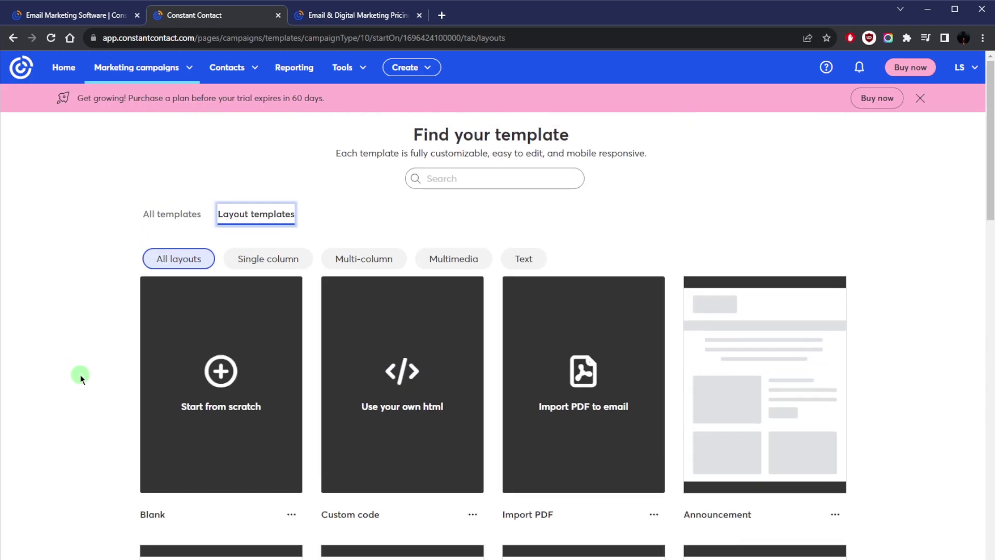
{"action": "mouse_move", "coordinate": [178, 344]}
{"action": "scroll", "coordinate": [643, 399], "scroll_direction": "down", "scroll_amount": 6}
{"action": "scroll", "coordinate": [640, 399], "scroll_direction": "up", "scroll_amount": 6}
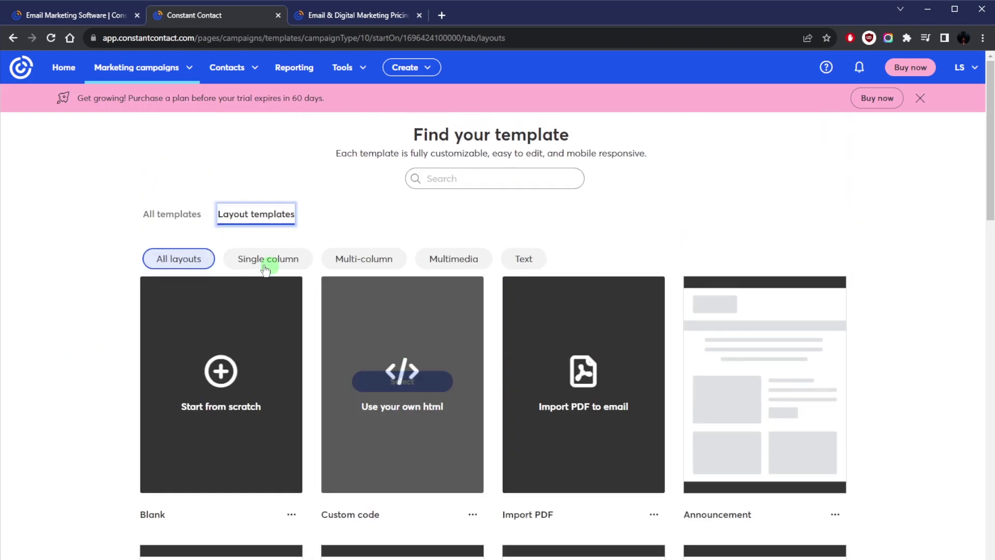
- Return to All templates and filter them to Event, showing Celebrate St. Paddy's
{"action": "left_click", "coordinate": [151, 221]}
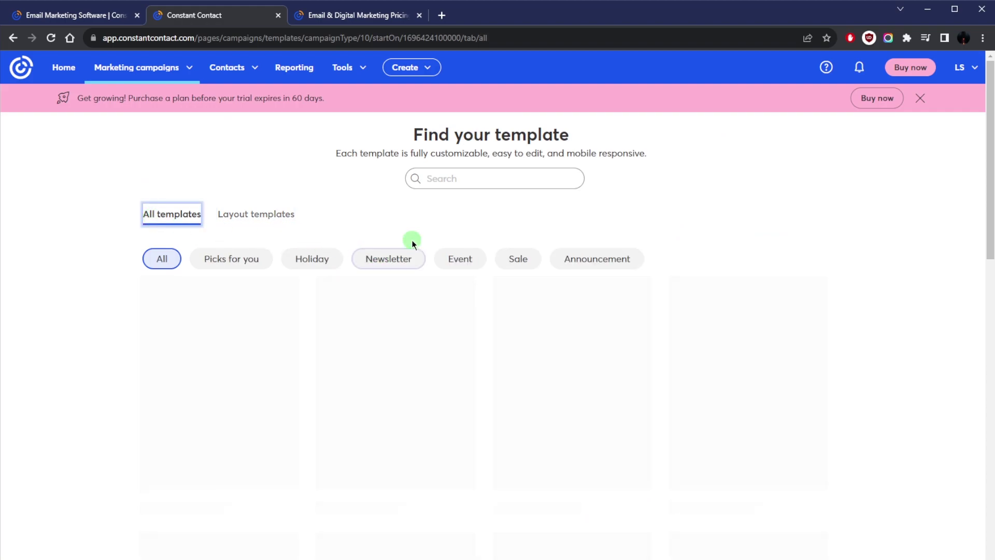
{"action": "scroll", "coordinate": [383, 264], "scroll_direction": "down", "scroll_amount": 3}
{"action": "mouse_move", "coordinate": [366, 291]}
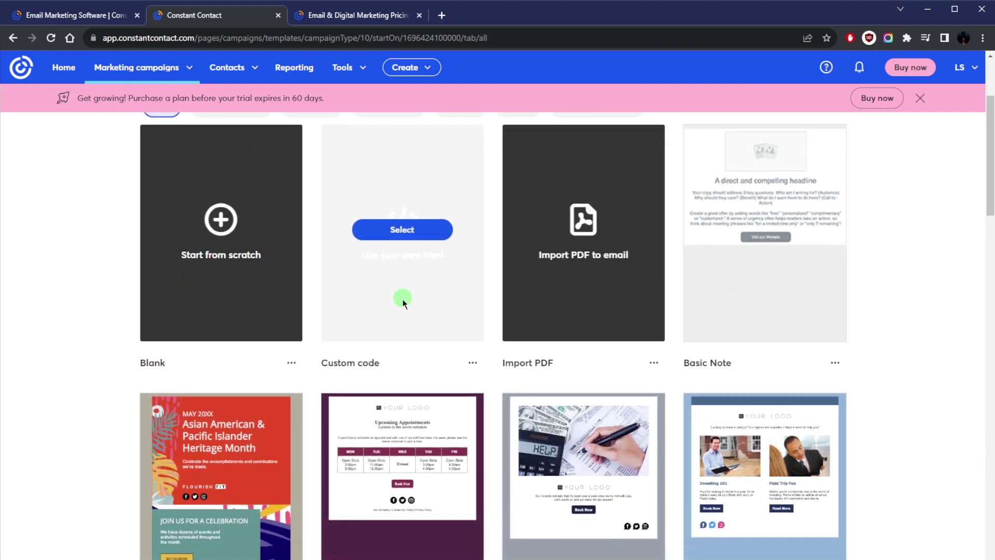
{"action": "scroll", "coordinate": [402, 298], "scroll_direction": "up", "scroll_amount": 2}
{"action": "left_click", "coordinate": [460, 202]}
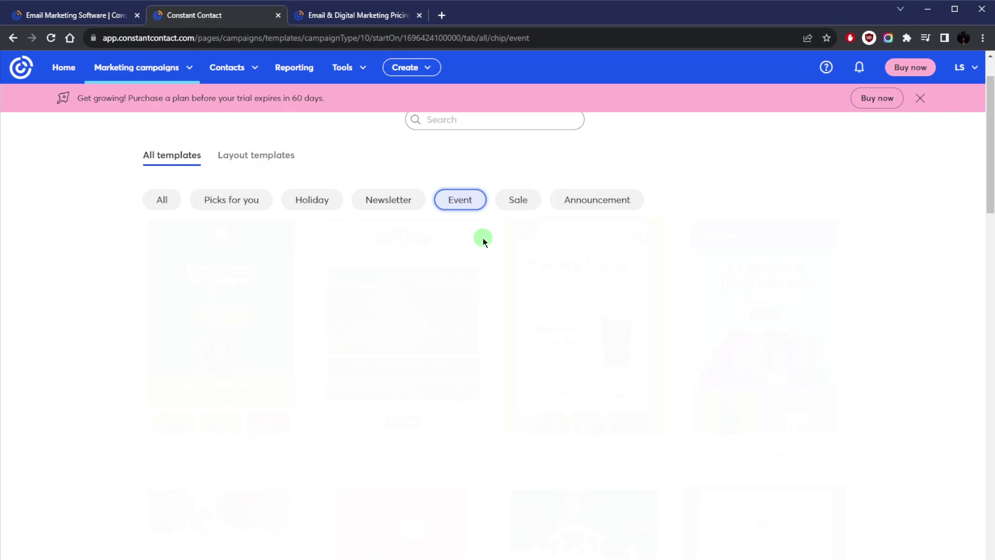
{"action": "scroll", "coordinate": [502, 241], "scroll_direction": "down", "scroll_amount": 1}
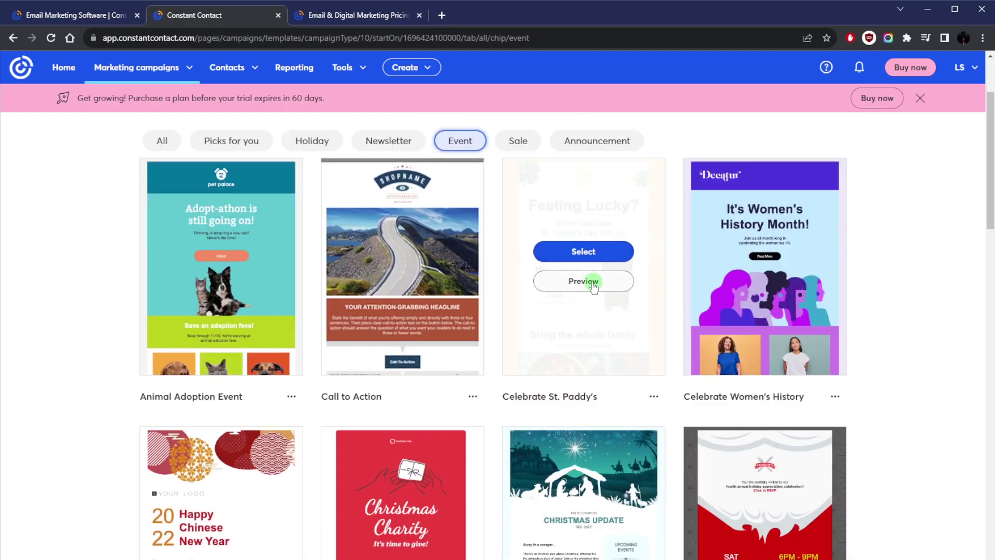
- Open the Celebrate St. Paddy's template in the editor and look through its Images and Design panels
{"action": "left_click", "coordinate": [581, 252]}
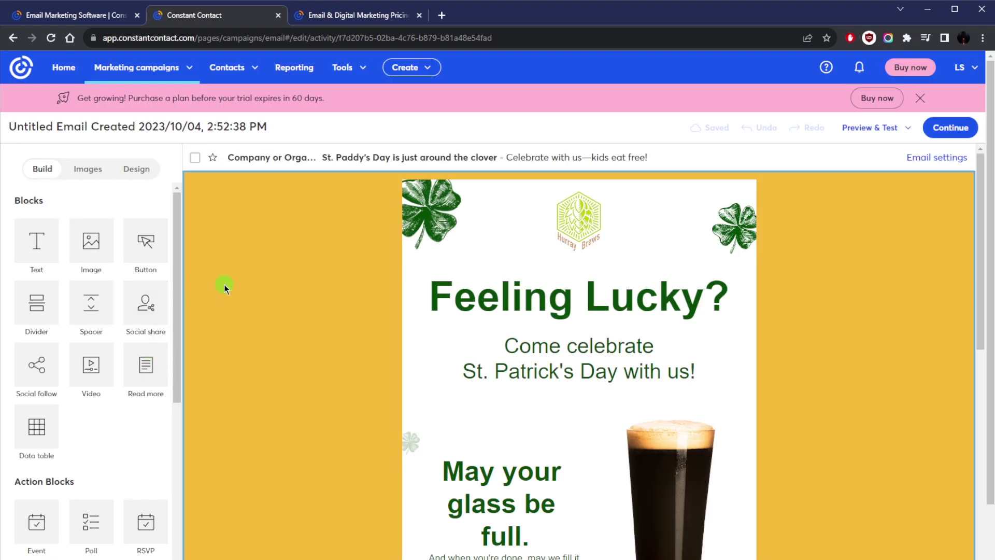
{"action": "left_click", "coordinate": [87, 169]}
{"action": "left_click", "coordinate": [136, 170]}
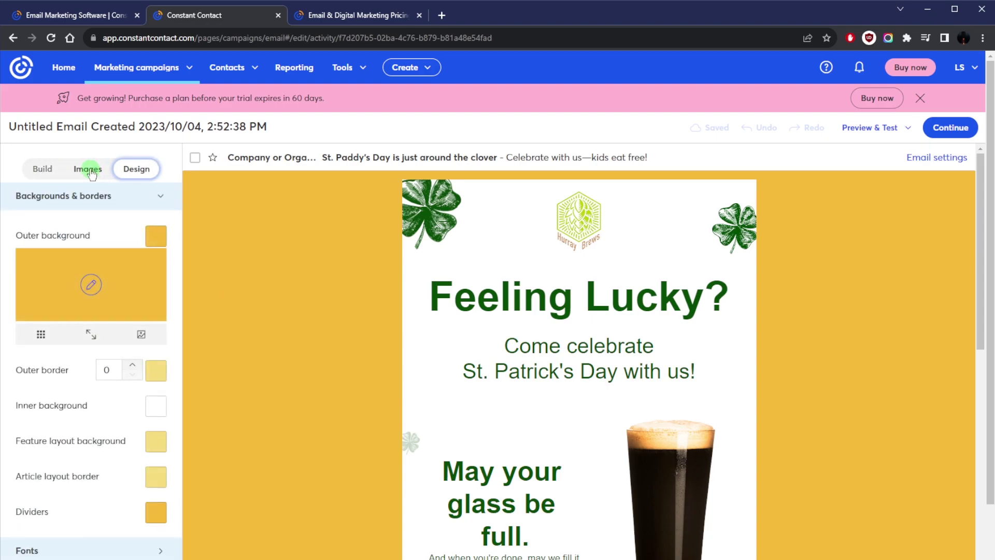
{"action": "left_click", "coordinate": [55, 171]}
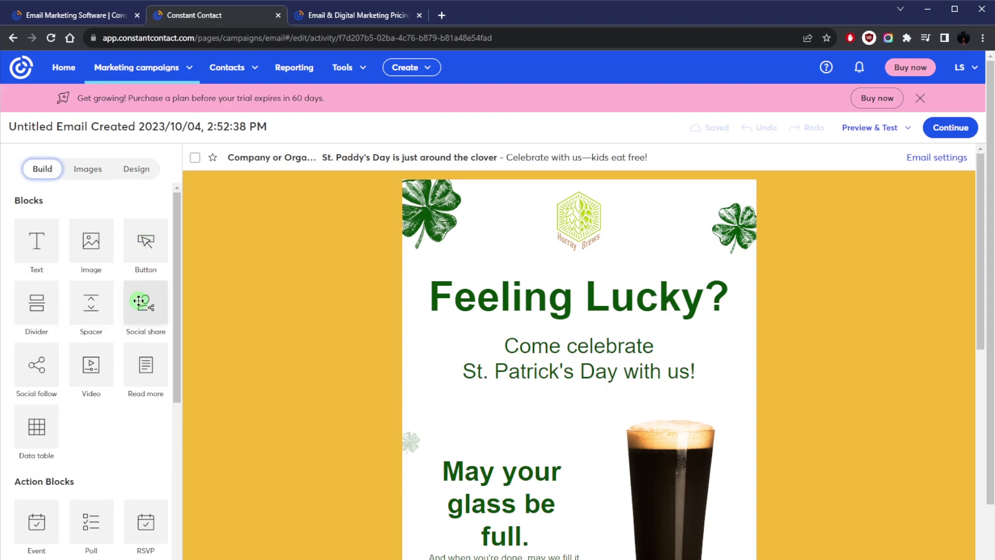
- Inspect the 'Come celebrate' text, beer glass image and 'May your glass be full.' text, then drag the logo within the header
{"action": "left_click", "coordinate": [549, 345]}
{"action": "scroll", "coordinate": [570, 326], "scroll_direction": "down", "scroll_amount": 3}
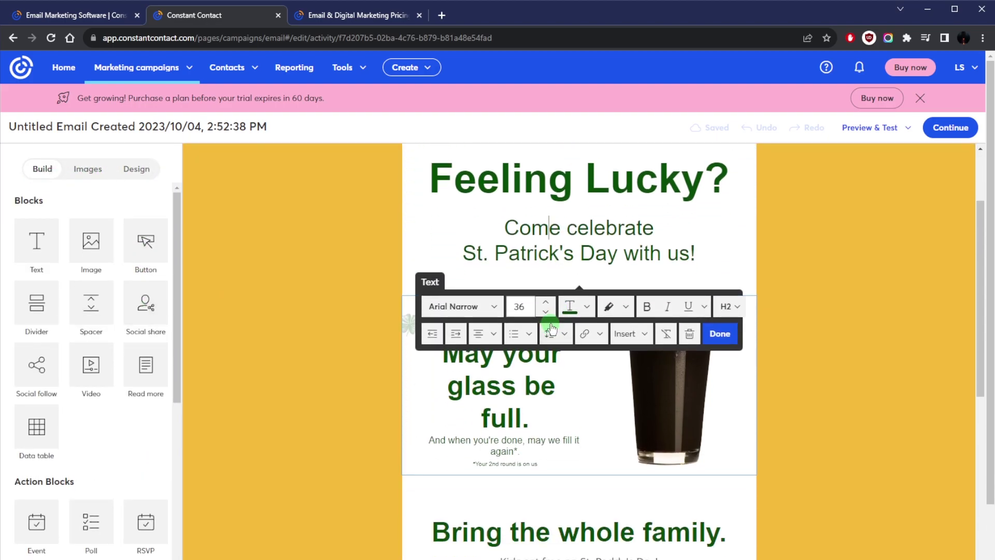
{"action": "left_click", "coordinate": [642, 336]}
{"action": "left_click", "coordinate": [591, 355]}
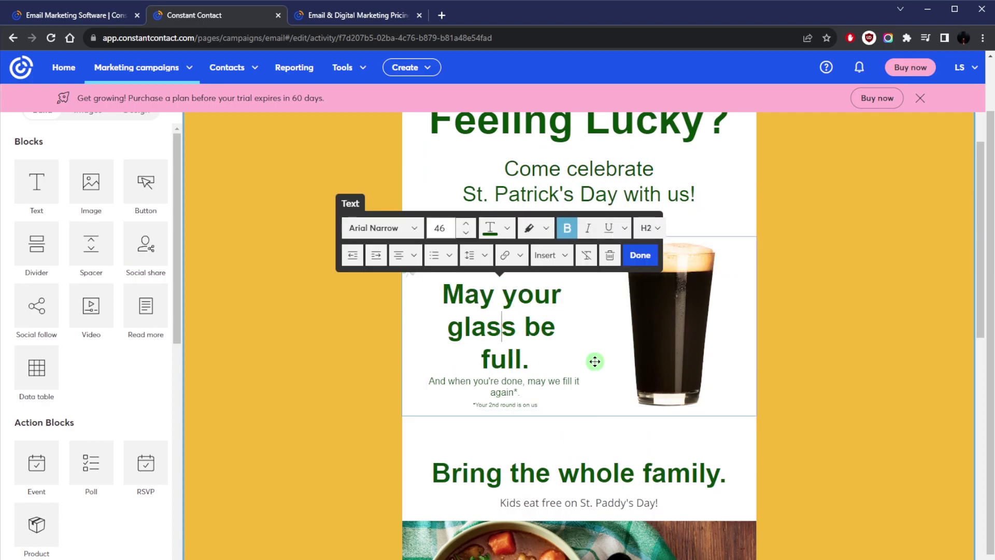
{"action": "scroll", "coordinate": [592, 359], "scroll_direction": "down", "scroll_amount": 3}
{"action": "scroll", "coordinate": [223, 282], "scroll_direction": "up", "scroll_amount": 5}
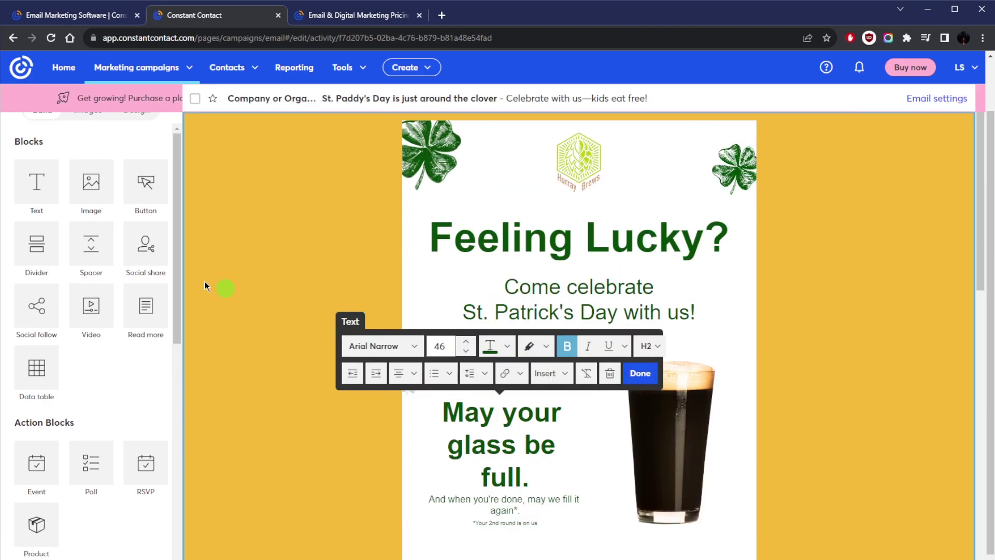
{"action": "left_click_drag", "start_coordinate": [570, 165], "coordinate": [117, 203]}
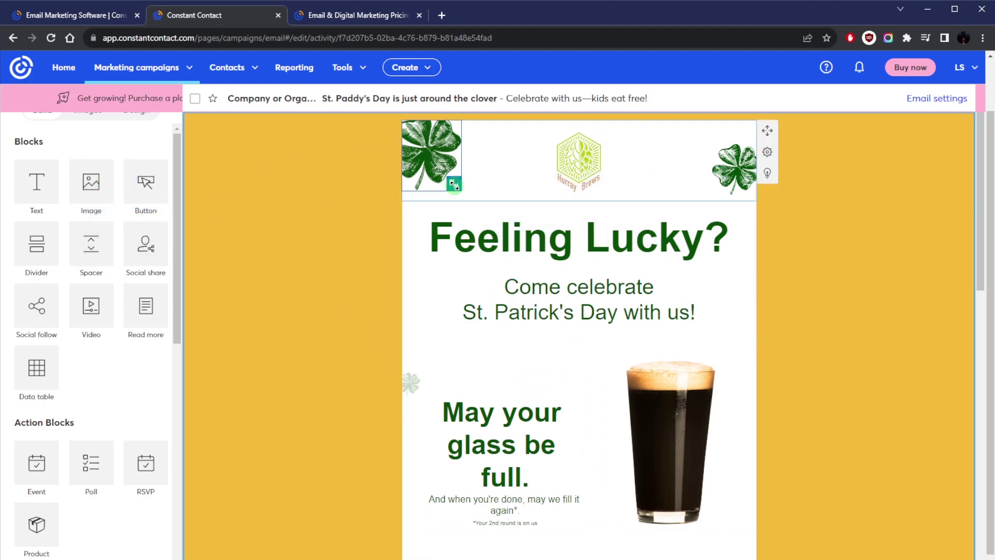
- Replace the 'Feeling Lucky?' headline with 'Well I've changed it'
{"action": "triple_click", "coordinate": [610, 238]}
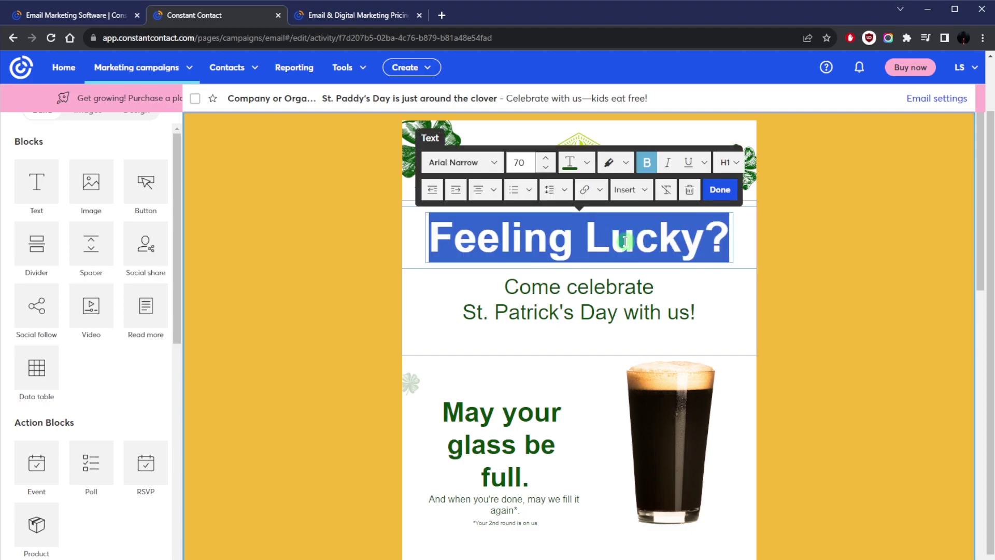
{"action": "type", "text": "Well I've "}
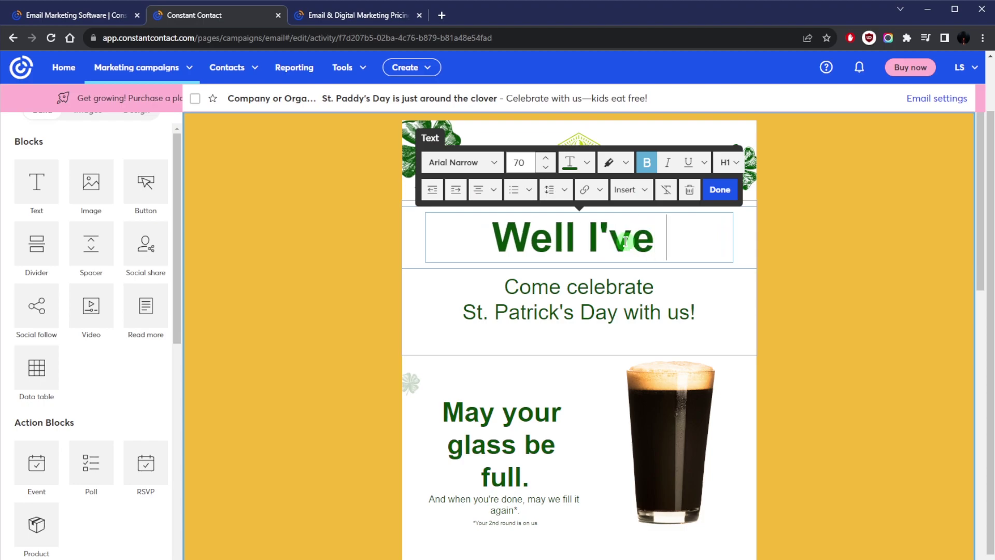
{"action": "type", "text": "changed it"}
{"action": "left_click", "coordinate": [705, 308]}
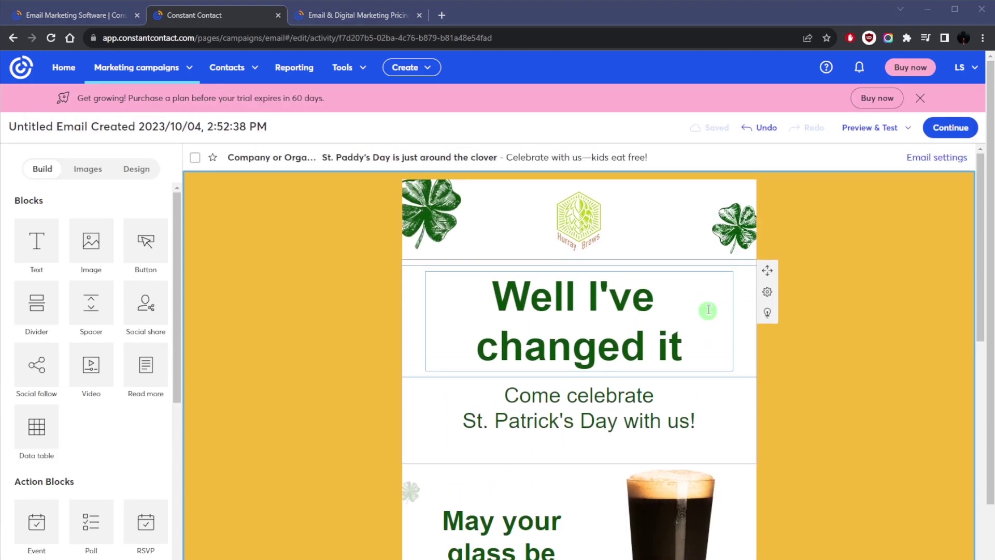
- Continue from the editor to the email's sending page and scroll through it
{"action": "left_click", "coordinate": [953, 129]}
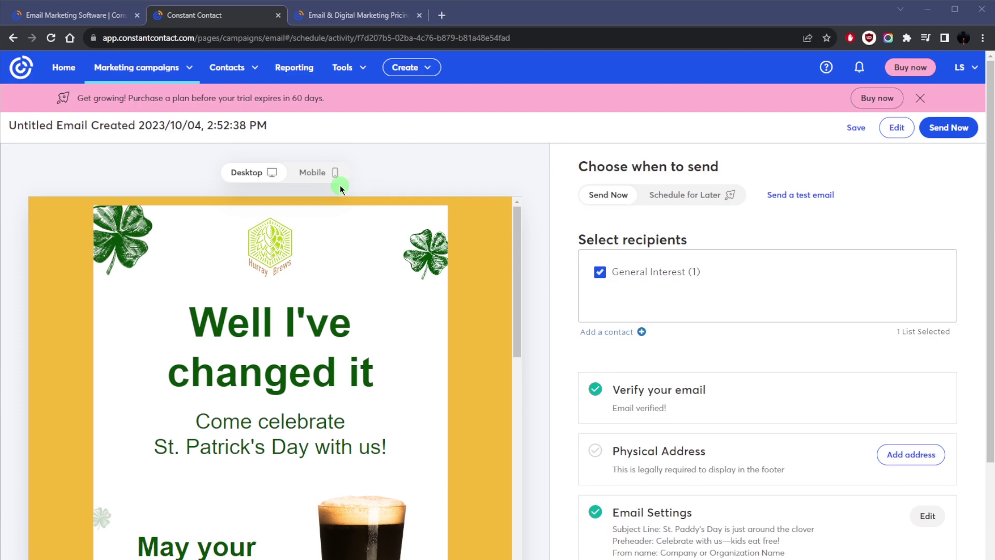
{"action": "scroll", "coordinate": [355, 323], "scroll_direction": "down", "scroll_amount": 3}
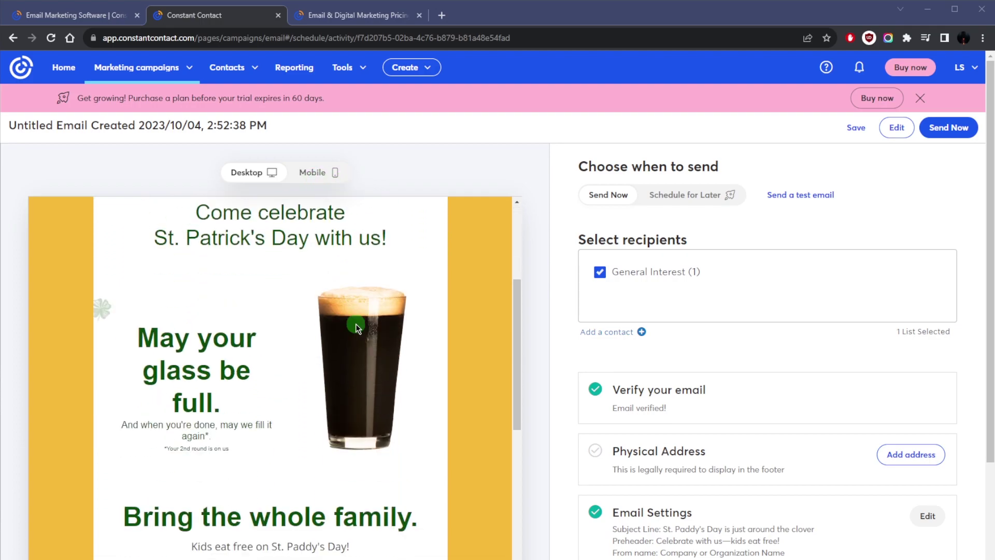
{"action": "scroll", "coordinate": [356, 322], "scroll_direction": "up", "scroll_amount": 3}
{"action": "scroll", "coordinate": [355, 322], "scroll_direction": "down", "scroll_amount": 1}
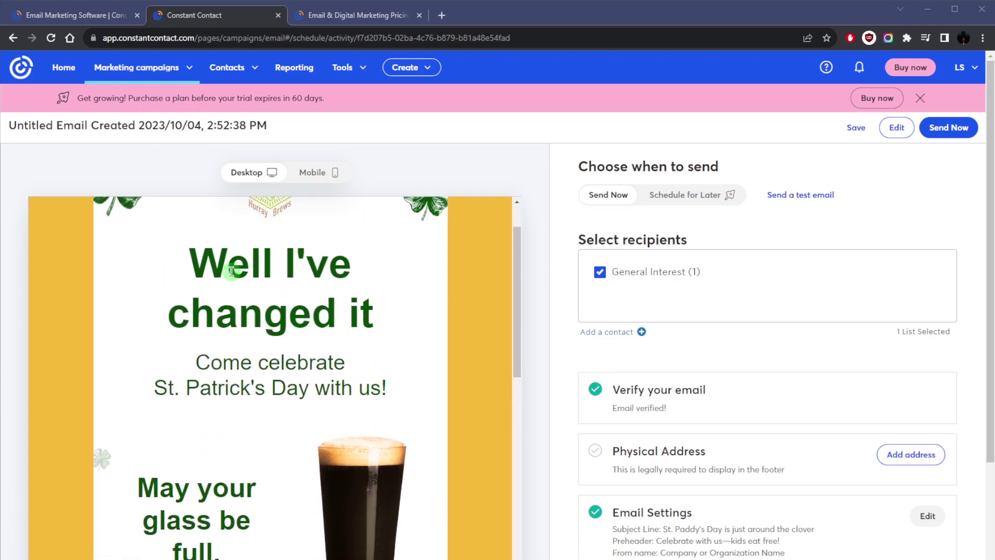
- Preview the email in the Mobile layout, then switch back to Desktop
{"action": "left_click", "coordinate": [320, 175]}
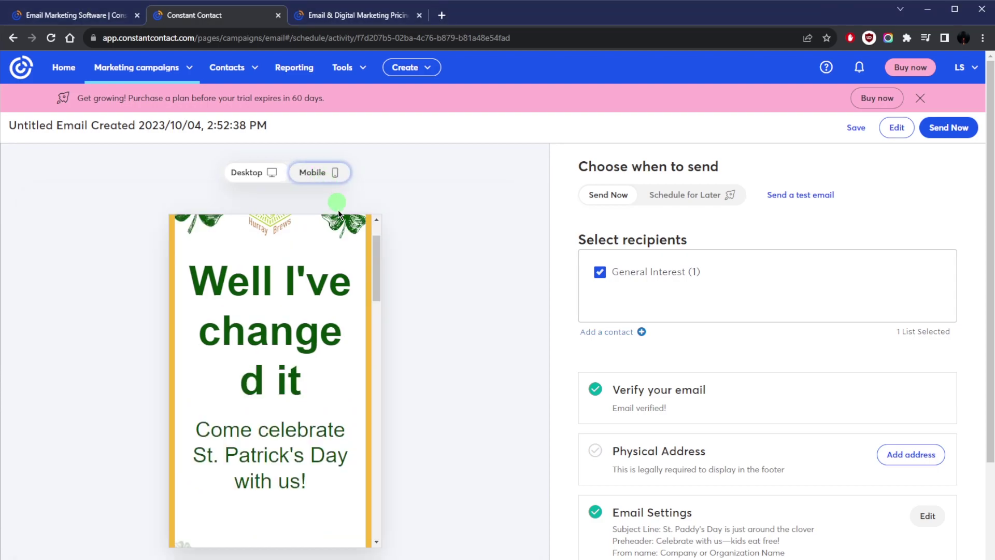
{"action": "scroll", "coordinate": [302, 385], "scroll_direction": "down", "scroll_amount": 15}
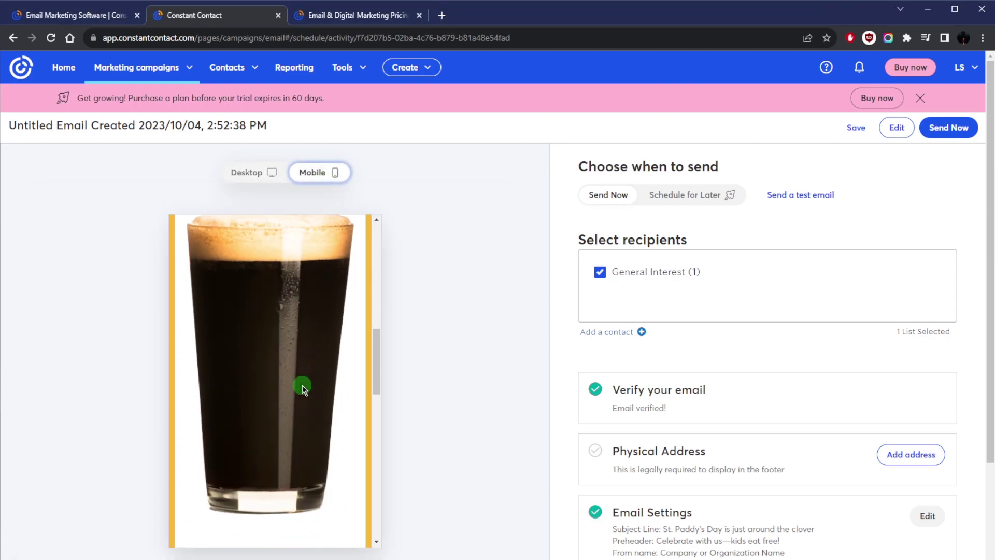
{"action": "scroll", "coordinate": [303, 388], "scroll_direction": "up", "scroll_amount": 15}
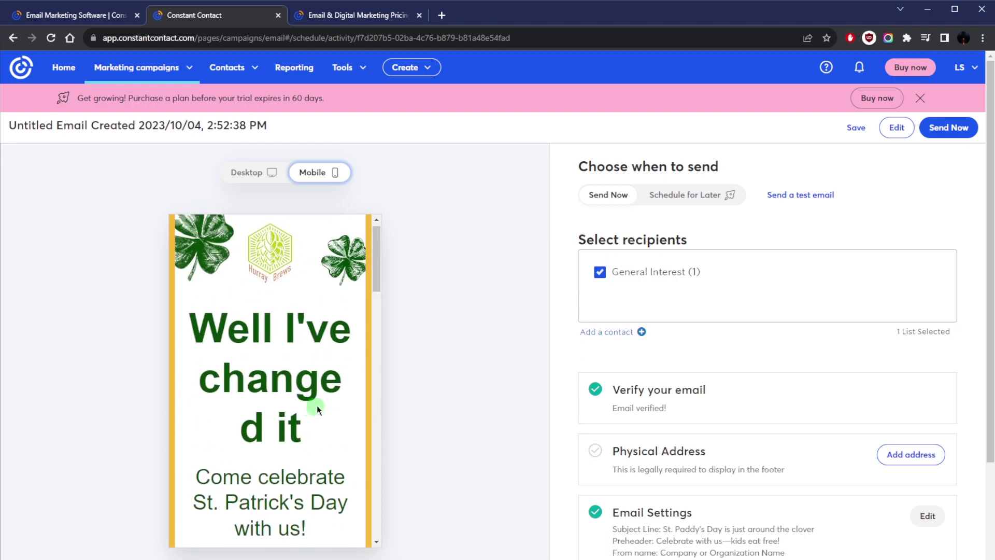
{"action": "left_click", "coordinate": [259, 174]}
{"action": "scroll", "coordinate": [333, 311], "scroll_direction": "down", "scroll_amount": 1}
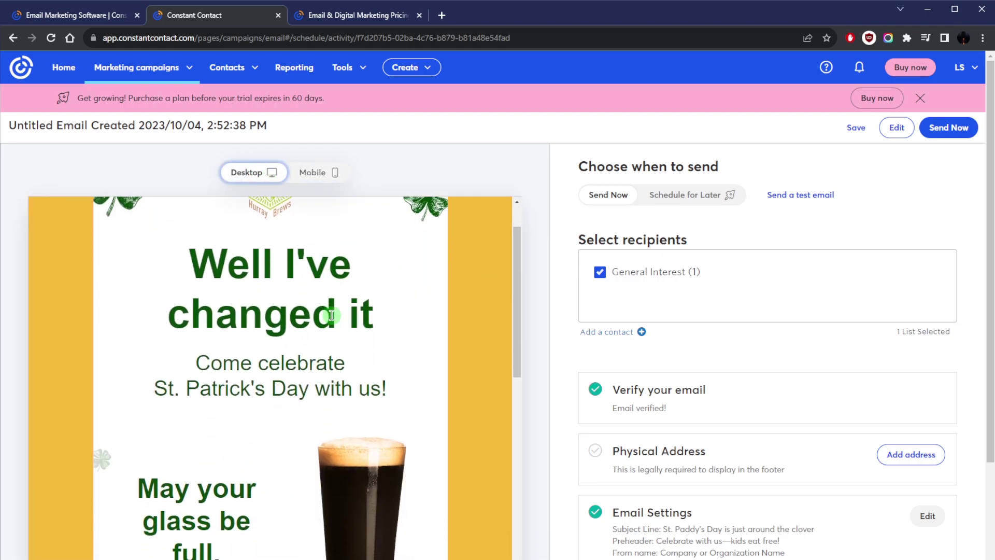
{"action": "scroll", "coordinate": [333, 311], "scroll_direction": "up", "scroll_amount": 1}
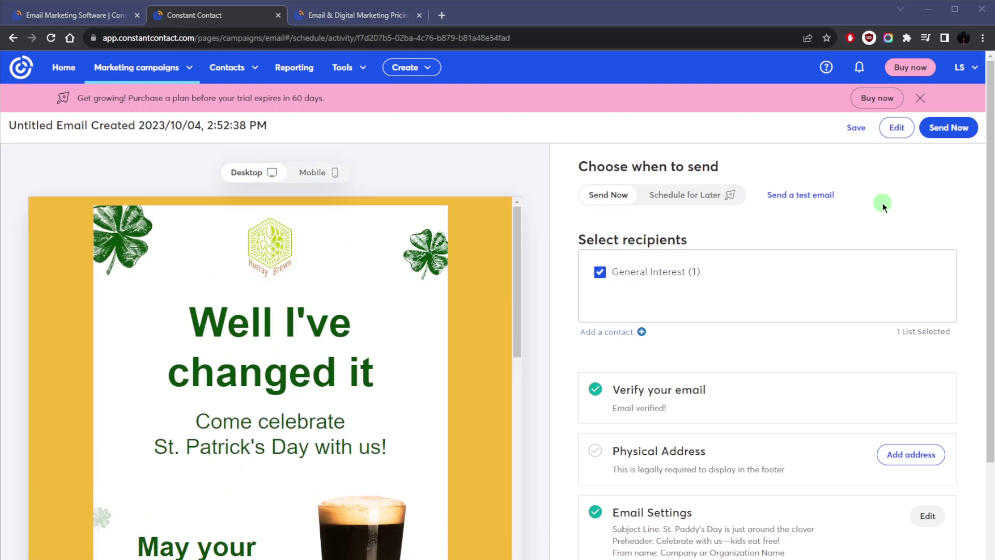
- Open Reporting and scroll through the Emails performance report
{"action": "left_click", "coordinate": [312, 85]}
{"action": "scroll", "coordinate": [572, 242], "scroll_direction": "down", "scroll_amount": 8}
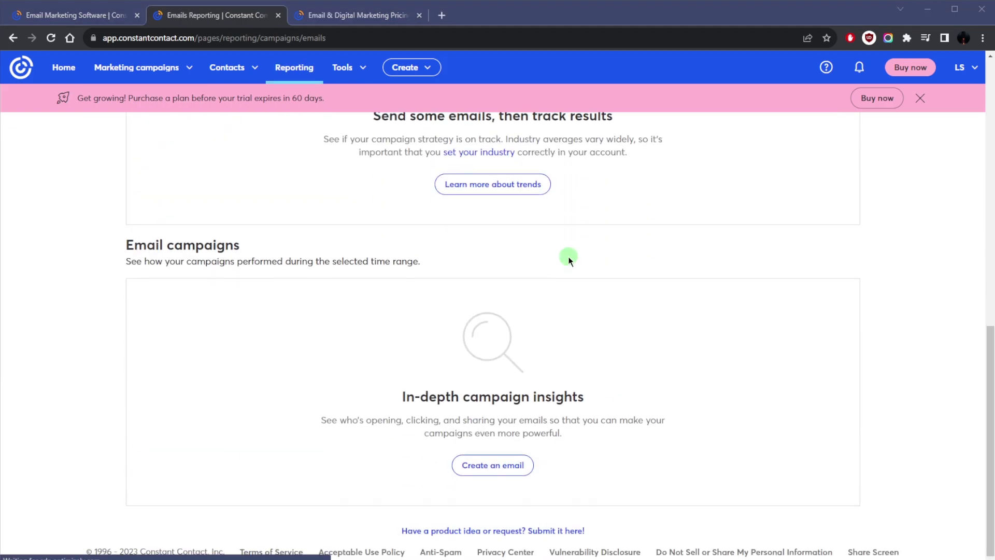
{"action": "scroll", "coordinate": [492, 307], "scroll_direction": "up", "scroll_amount": 5}
{"action": "scroll", "coordinate": [490, 311], "scroll_direction": "down", "scroll_amount": 5}
{"action": "scroll", "coordinate": [489, 318], "scroll_direction": "up", "scroll_amount": 10}
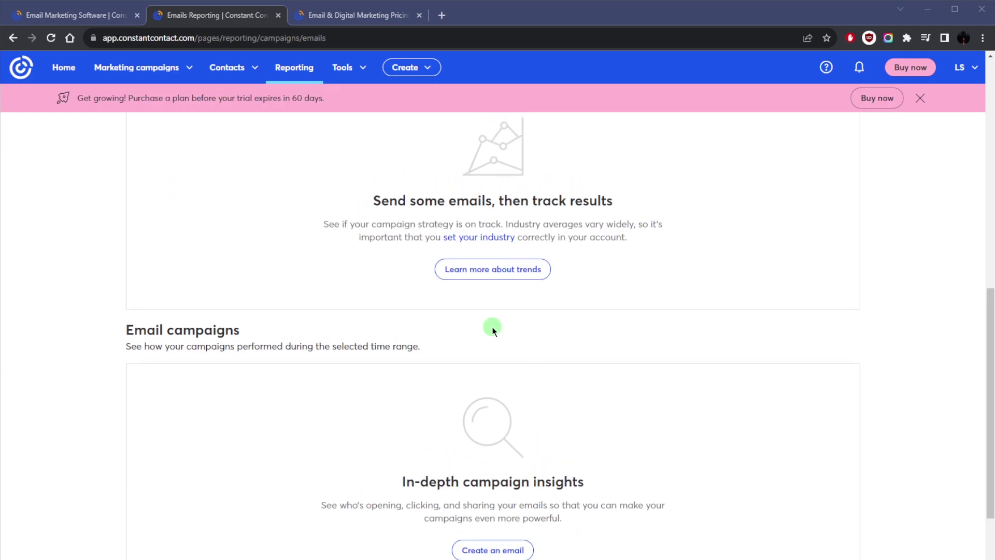
- View the Contacts activity report, then the Ecommerce sales report
{"action": "left_click", "coordinate": [196, 186]}
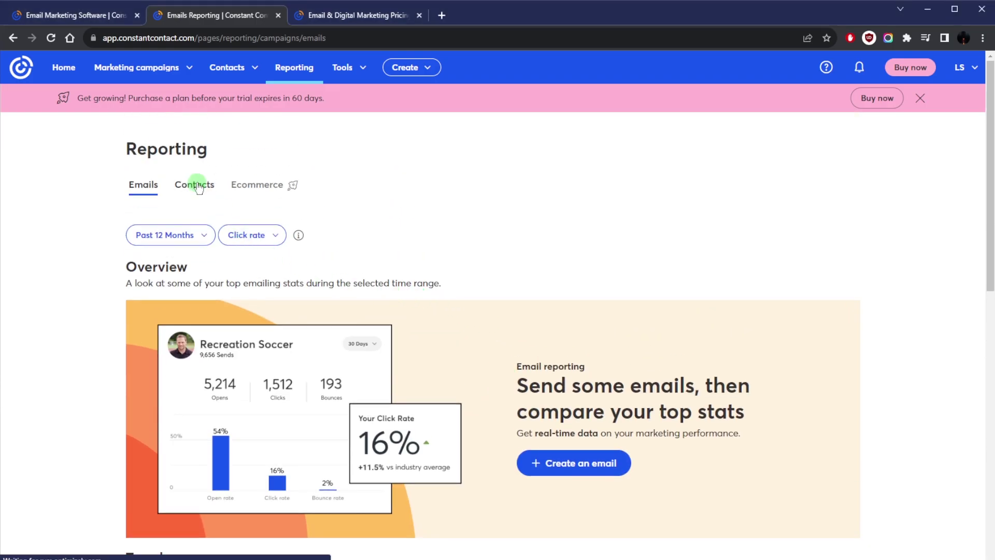
{"action": "scroll", "coordinate": [256, 260], "scroll_direction": "down", "scroll_amount": 1}
{"action": "scroll", "coordinate": [238, 215], "scroll_direction": "up", "scroll_amount": 1}
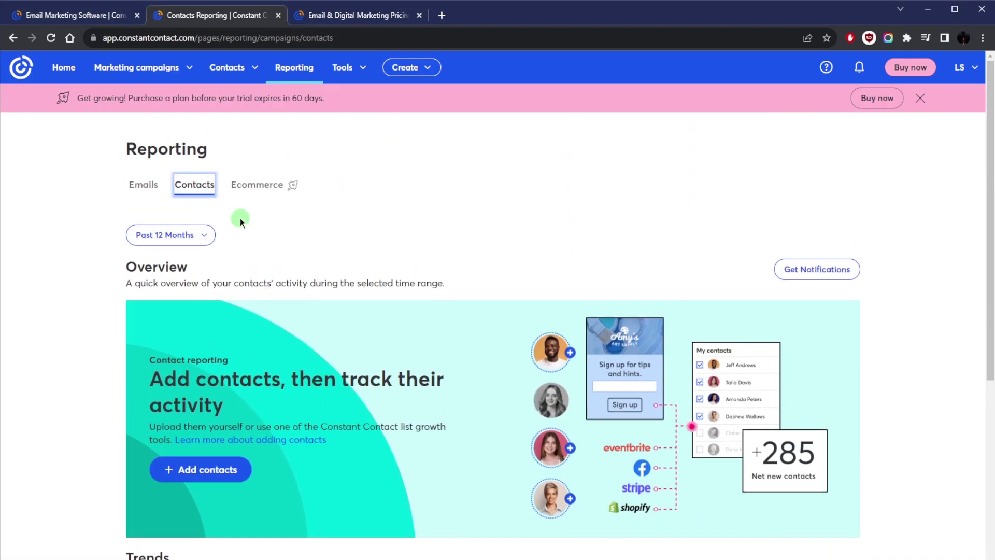
{"action": "scroll", "coordinate": [258, 274], "scroll_direction": "down", "scroll_amount": 1}
{"action": "scroll", "coordinate": [244, 212], "scroll_direction": "up", "scroll_amount": 1}
{"action": "left_click", "coordinate": [247, 185]}
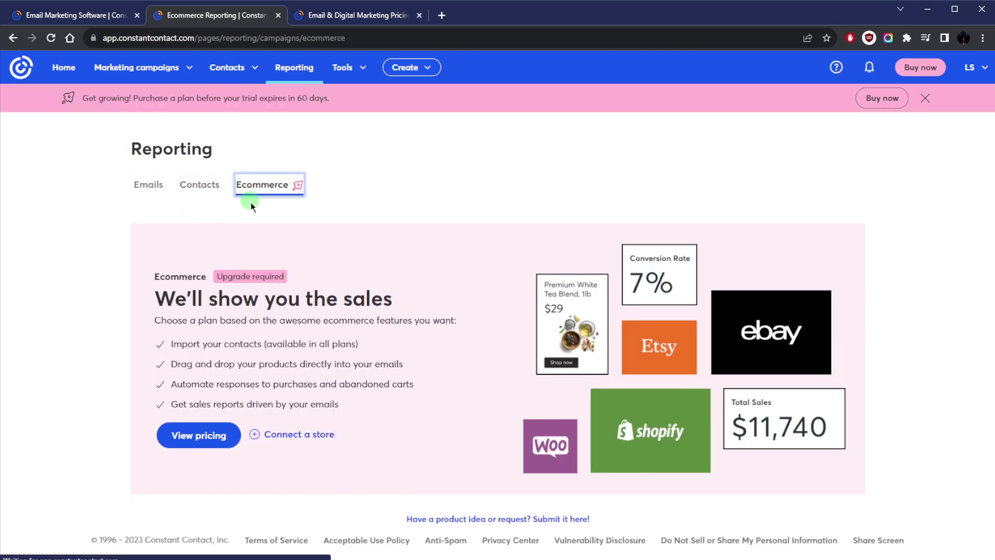
{"action": "left_click", "coordinate": [409, 199]}
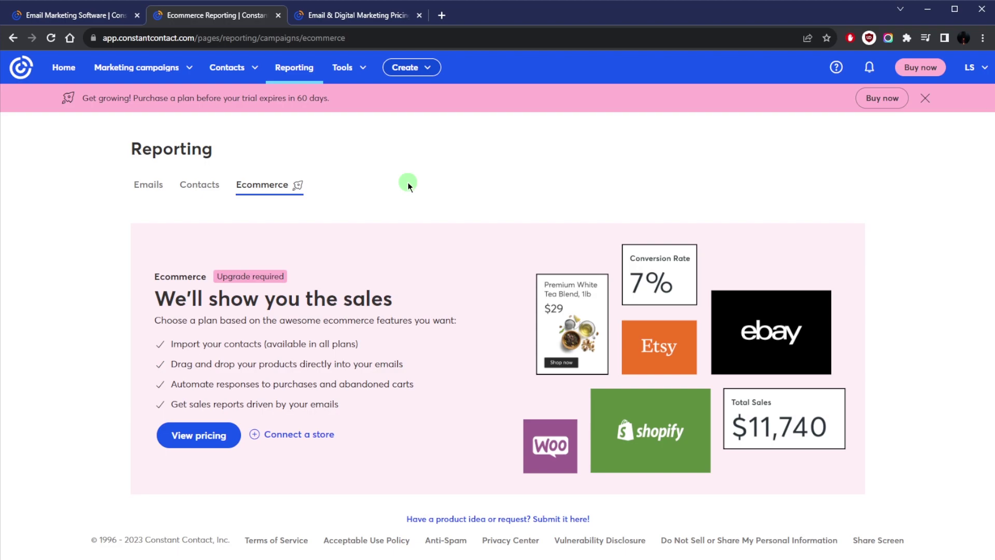
- In the Create something new menu, switch between the Recommended and Campaigns tabs
{"action": "left_click", "coordinate": [429, 69]}
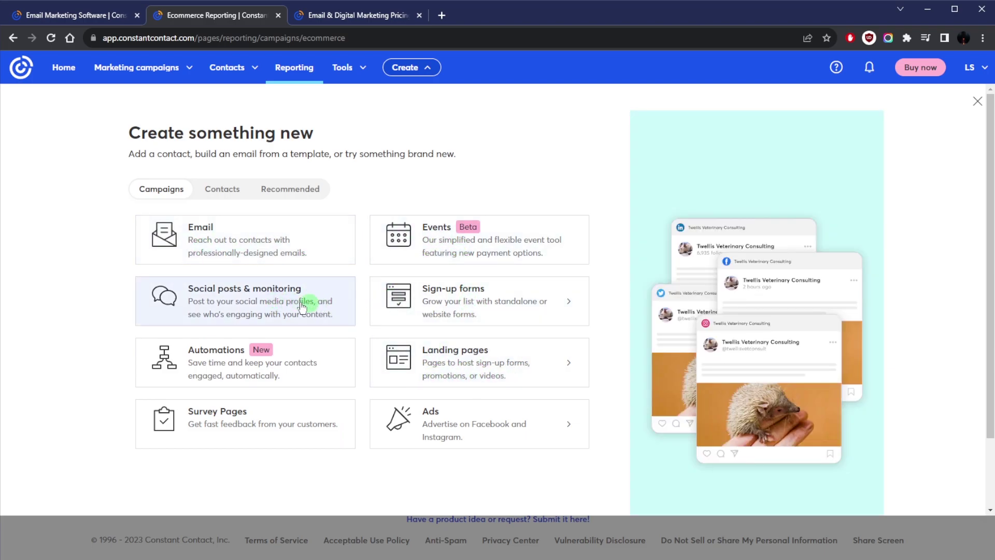
{"action": "left_click", "coordinate": [267, 190]}
{"action": "left_click", "coordinate": [181, 191]}
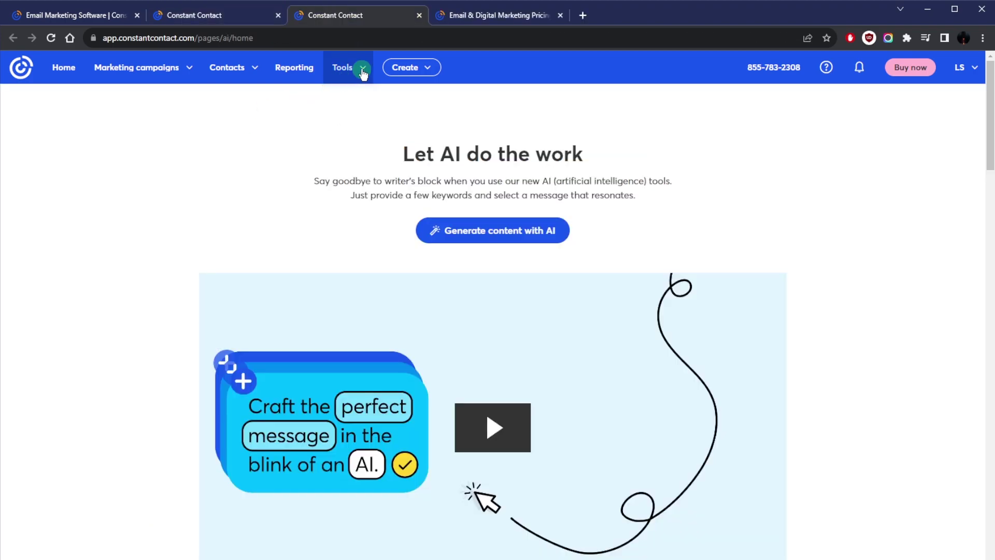
- Open the AI tools page and play its introduction video
{"action": "left_click", "coordinate": [357, 68]}
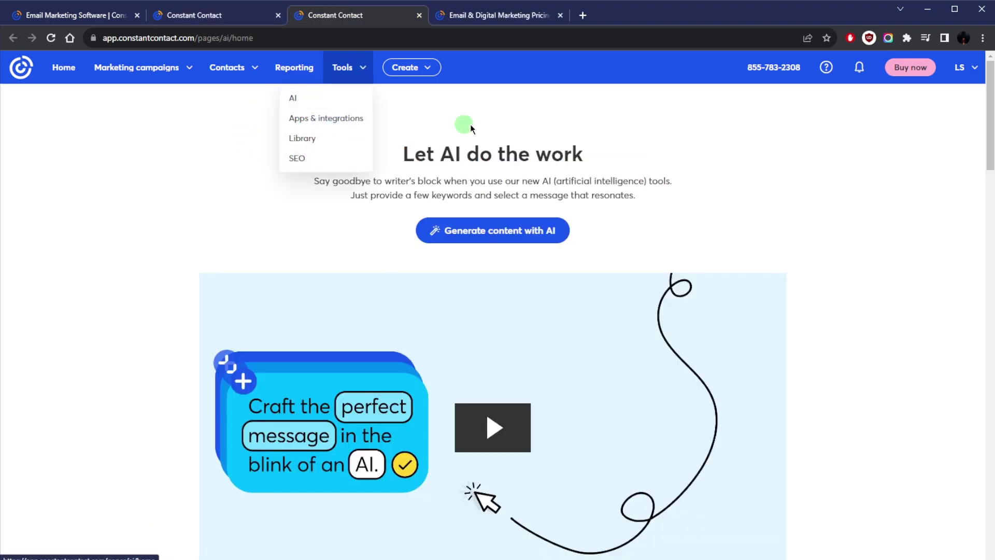
{"action": "scroll", "coordinate": [507, 248], "scroll_direction": "down", "scroll_amount": 1}
{"action": "scroll", "coordinate": [507, 246], "scroll_direction": "down", "scroll_amount": 3}
{"action": "scroll", "coordinate": [511, 290], "scroll_direction": "up", "scroll_amount": 3}
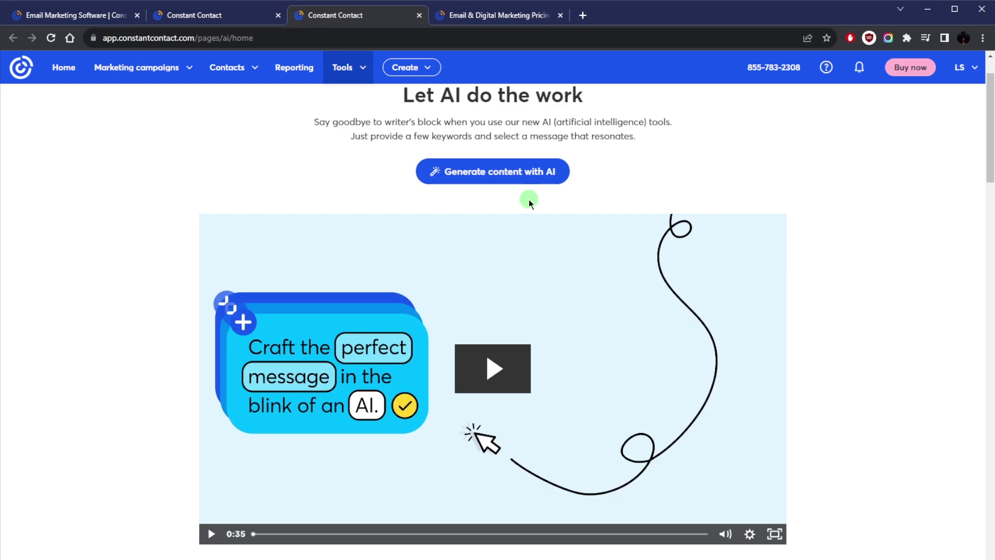
{"action": "left_click", "coordinate": [523, 331]}
{"action": "scroll", "coordinate": [523, 331], "scroll_direction": "down", "scroll_amount": 1}
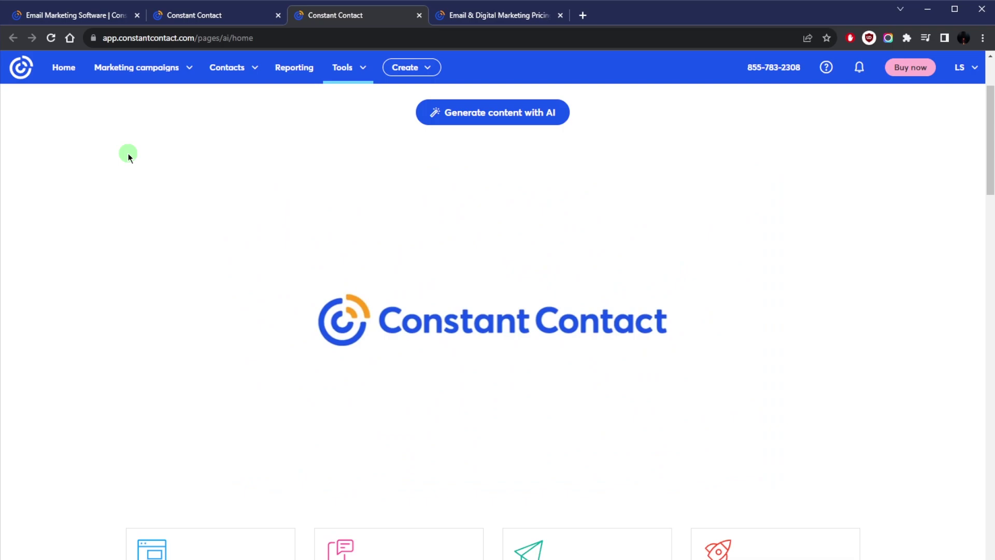
- Open and close the Tools menu, then scroll through the 'Let AI do the work' page
{"action": "left_click", "coordinate": [361, 68]}
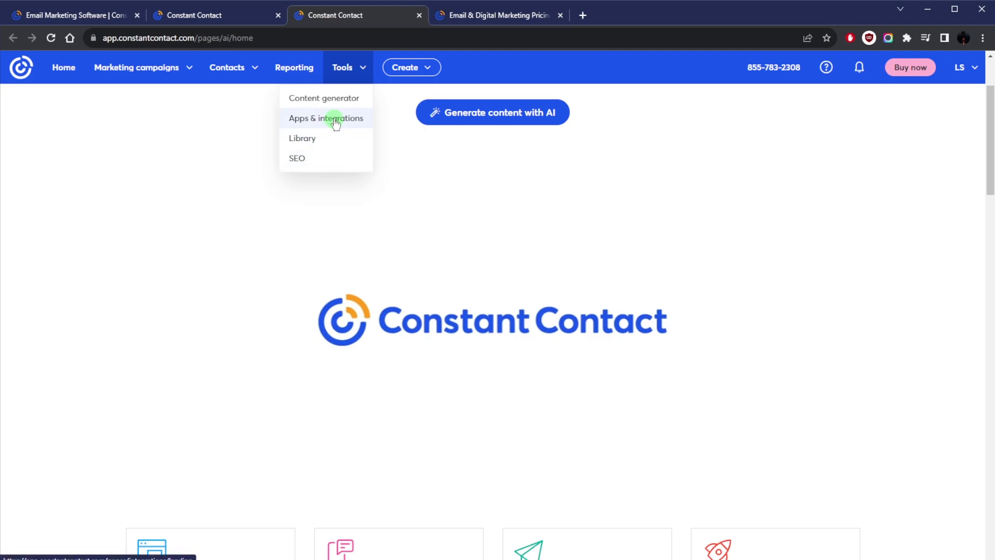
{"action": "left_click", "coordinate": [371, 68]}
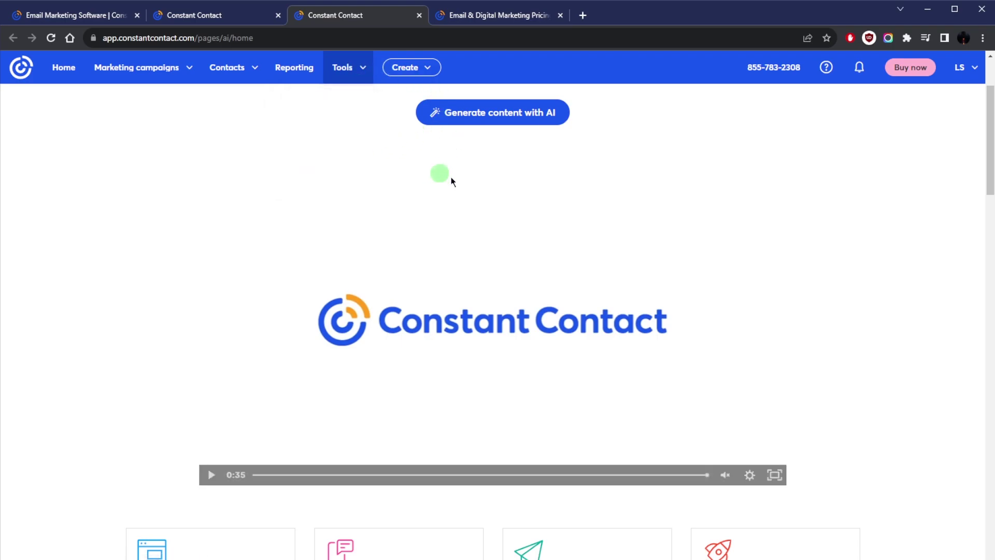
{"action": "scroll", "coordinate": [457, 234], "scroll_direction": "down", "scroll_amount": 10}
{"action": "scroll", "coordinate": [508, 313], "scroll_direction": "up", "scroll_amount": 11}
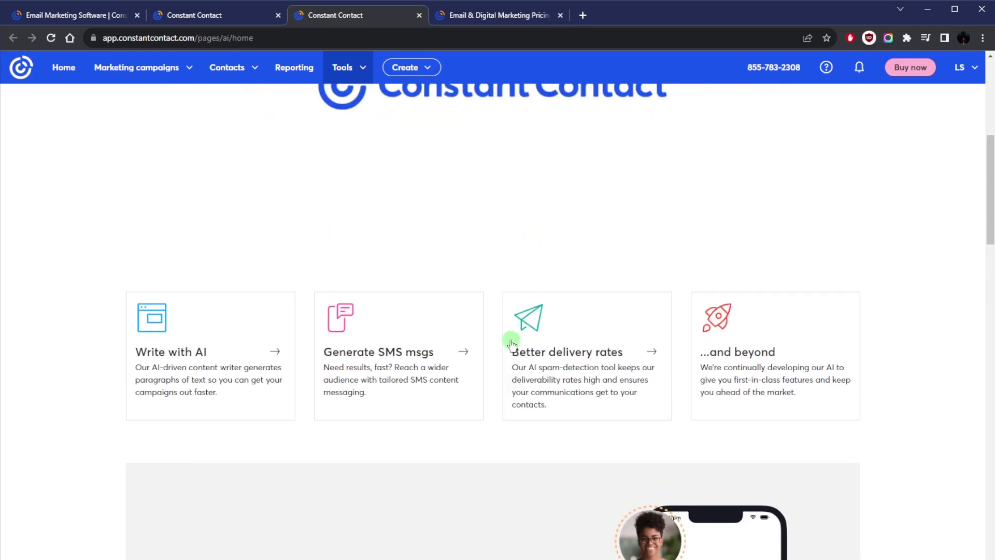
{"action": "scroll", "coordinate": [512, 346], "scroll_direction": "up", "scroll_amount": 1}
{"action": "scroll", "coordinate": [523, 342], "scroll_direction": "down", "scroll_amount": 1}
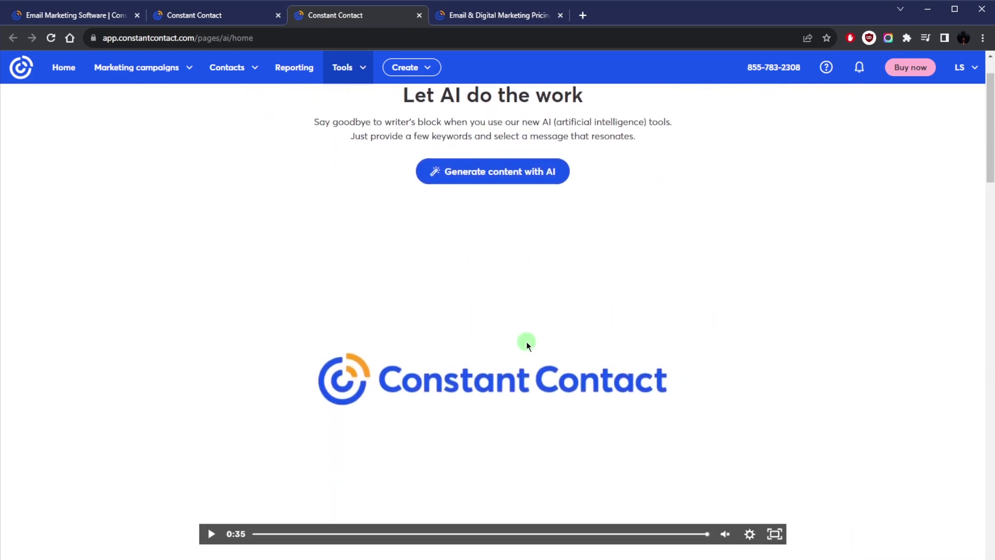